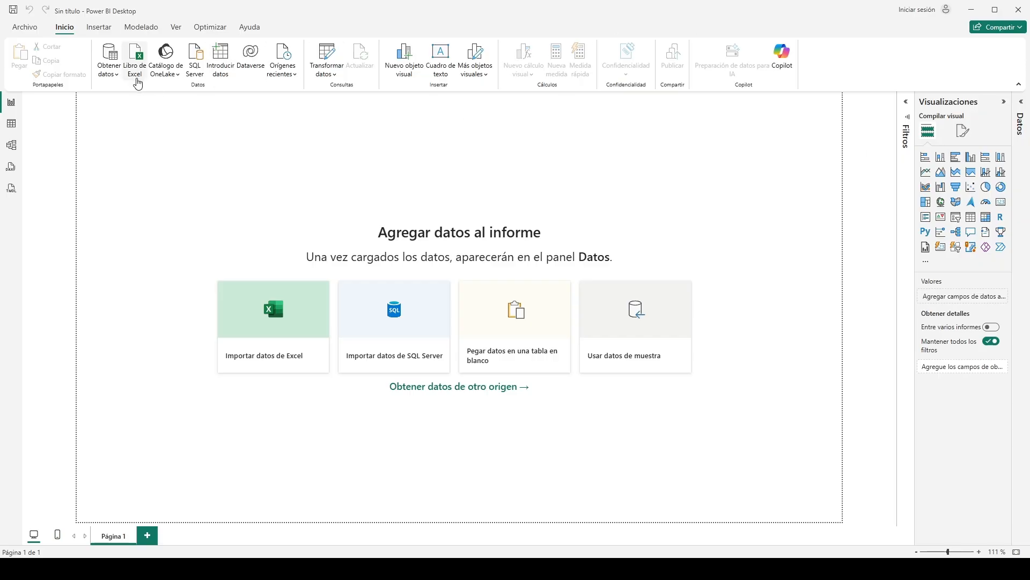
Step: Import the Ventas_PyME__mar-ago_2025_ data from a text/CSV source and open it in the Power Query editor
click(104, 78)
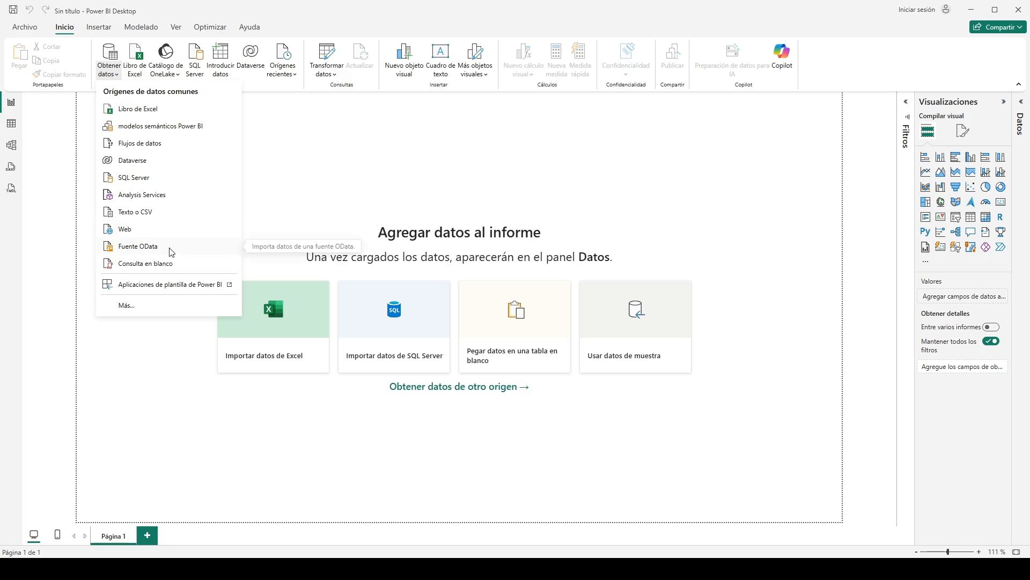
click(151, 318)
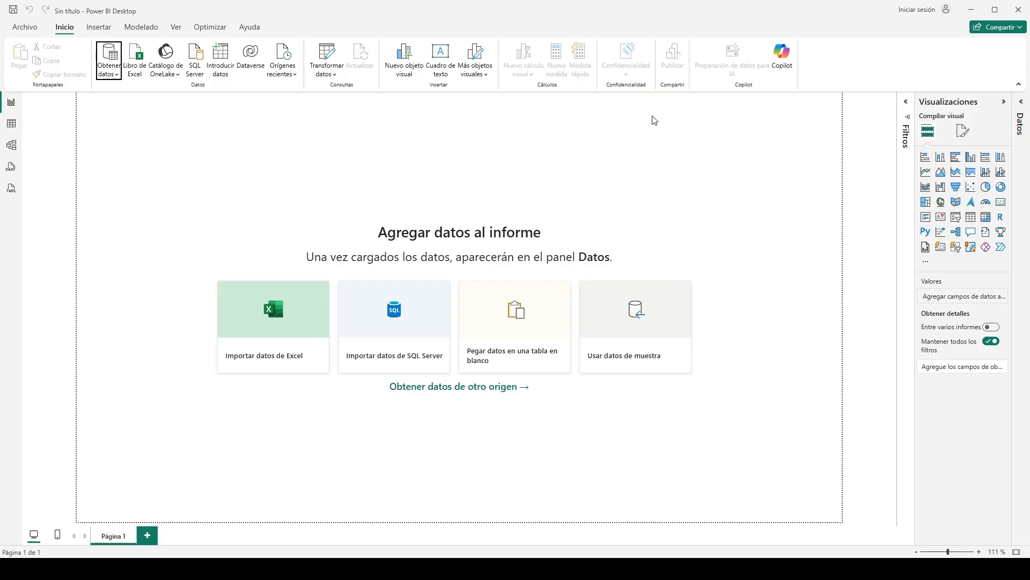
click(112, 82)
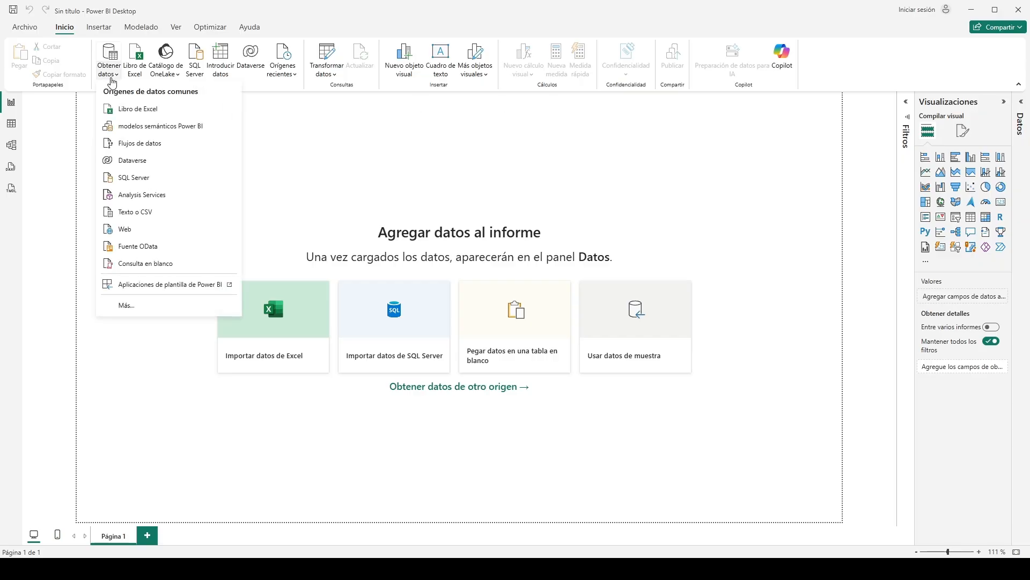
click(183, 213)
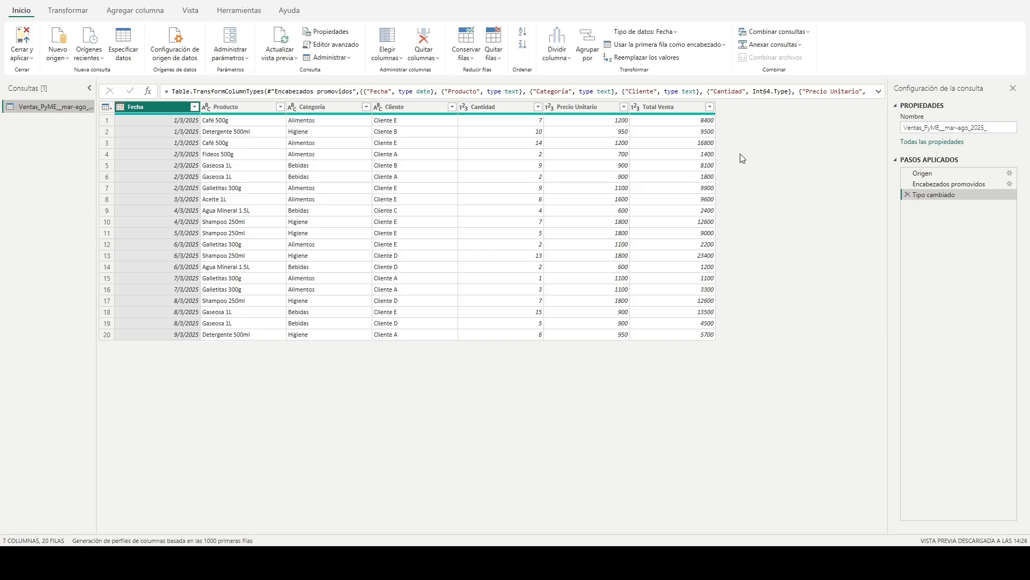
Step: Rename the query as Ventas Pyme Marzo
click(998, 128)
double_click(998, 127)
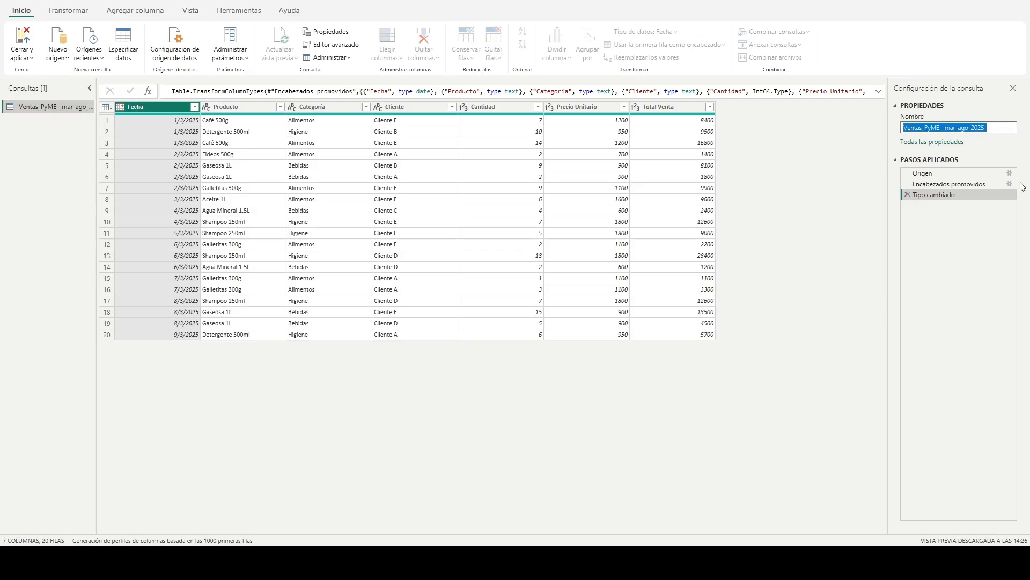
text(Ventas)
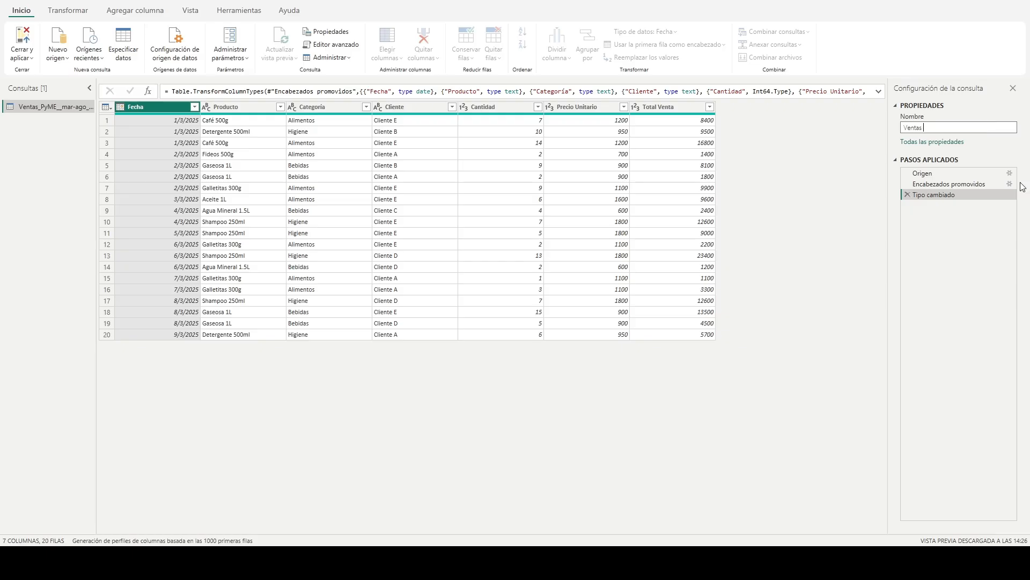
text( Pyme Marzo)
click(139, 105)
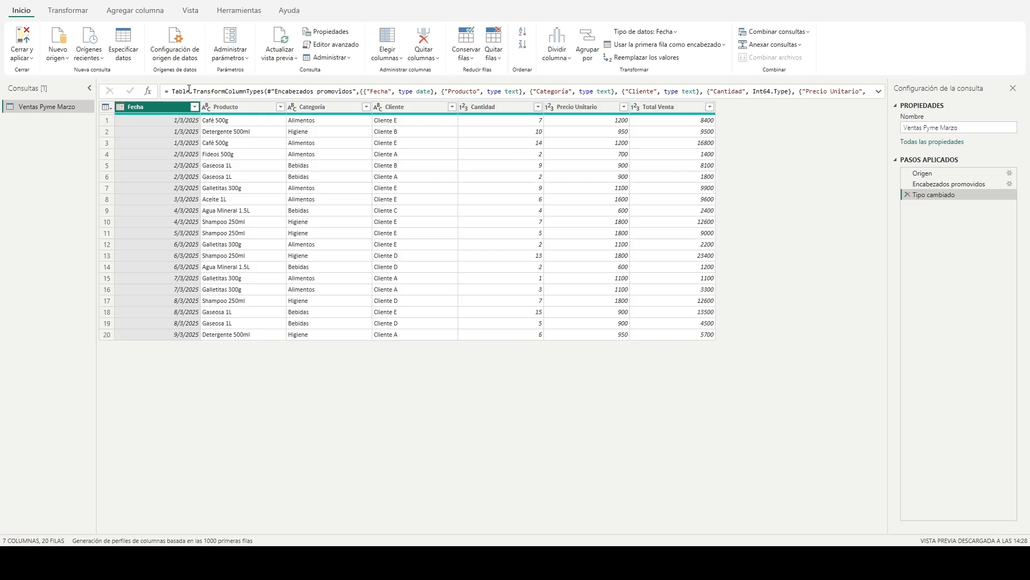
drag(972, 128, 735, 142)
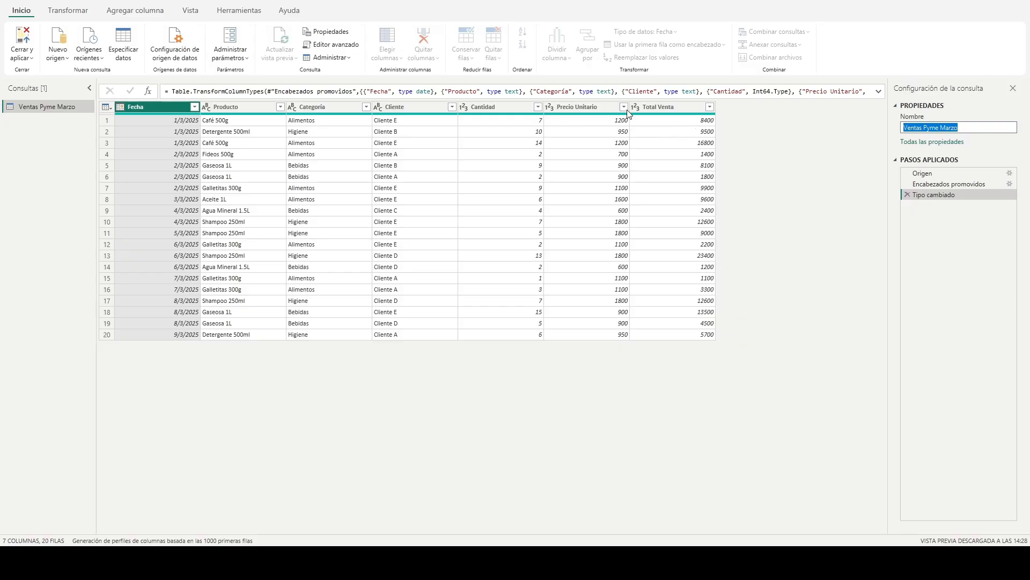
Step: Change the data type of the Precio Unitario and Total Venta columns to fixed decimal number (Número decimal fijo)
click(553, 107)
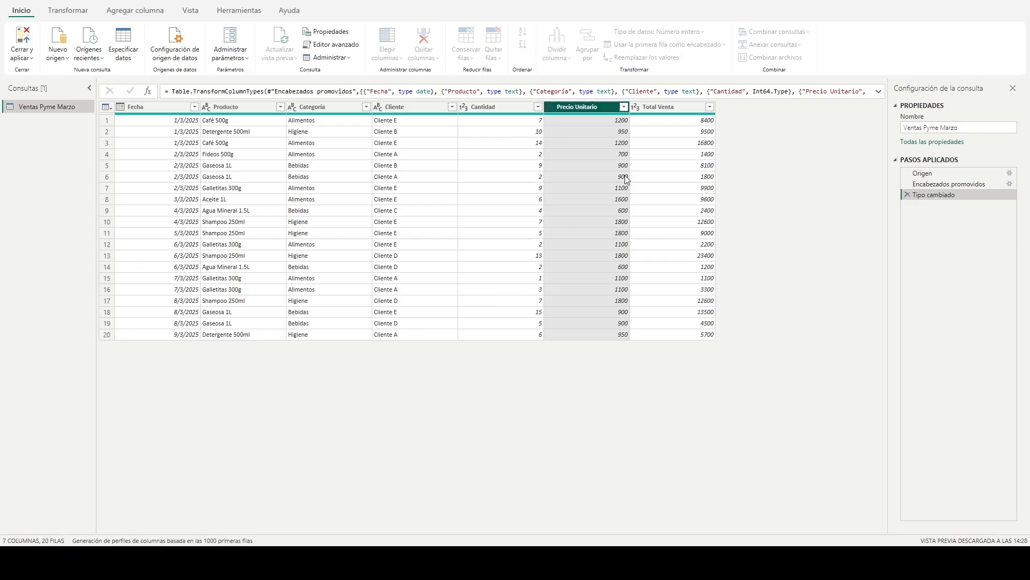
click(639, 111)
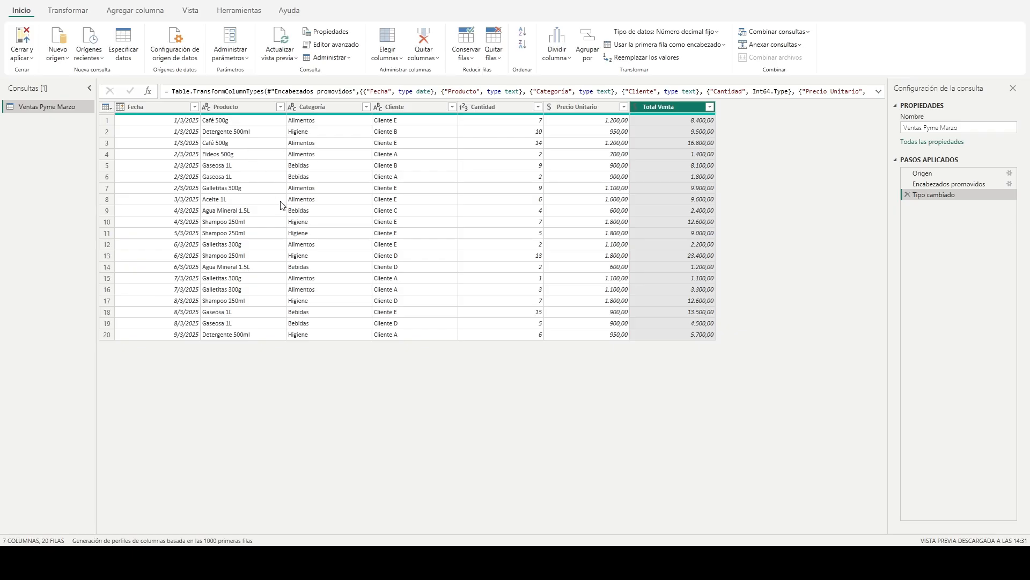
click(241, 107)
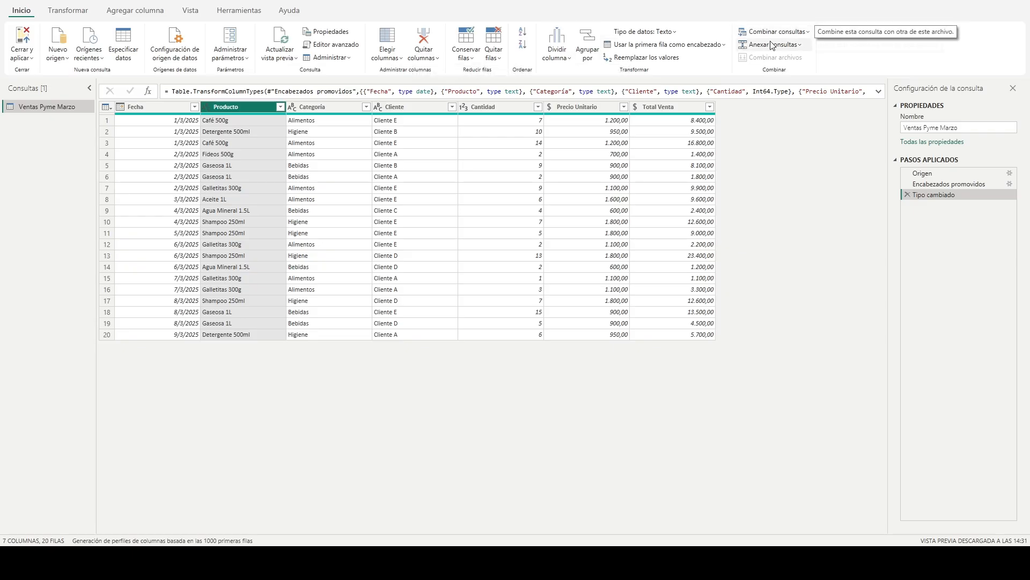
click(80, 11)
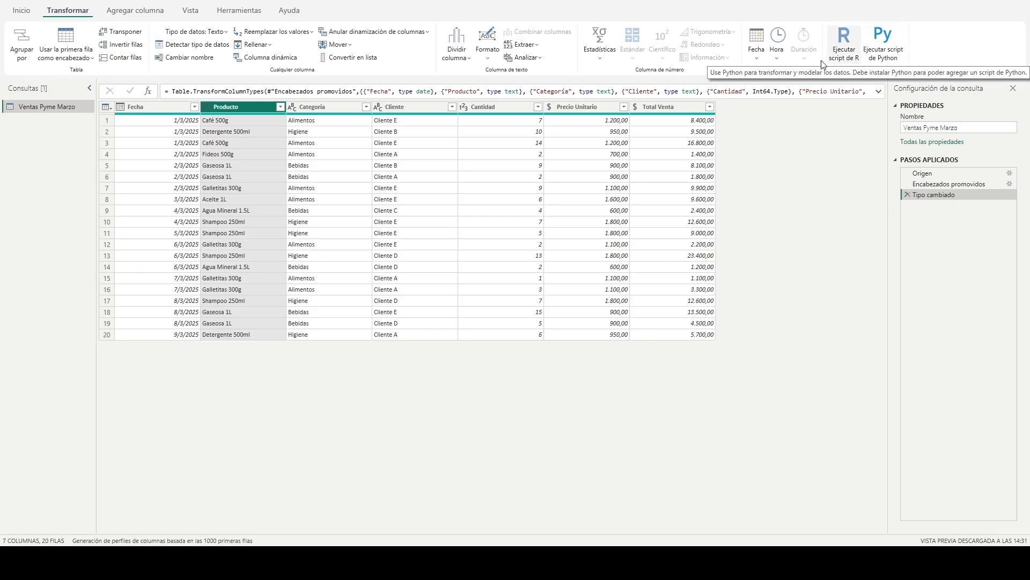
click(135, 8)
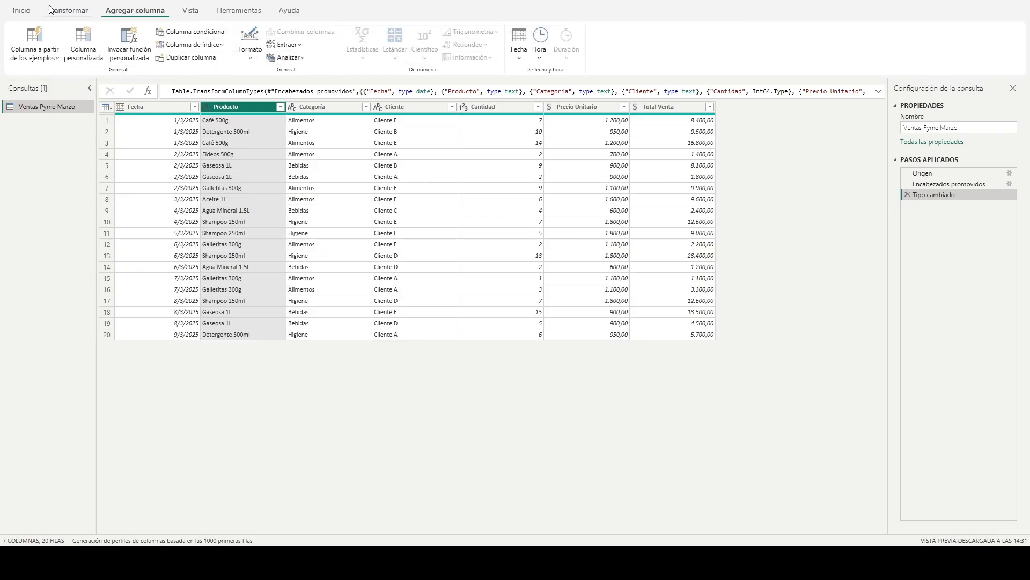
click(26, 12)
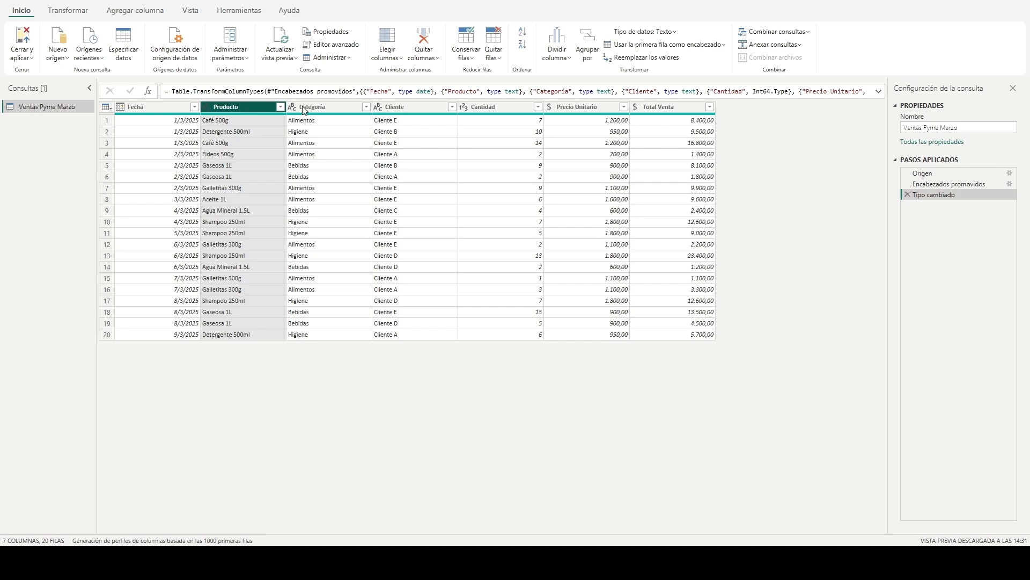
Step: Try splitting the Producto column by the "-" delimiter and delete the automatic type change that follows it
click(561, 63)
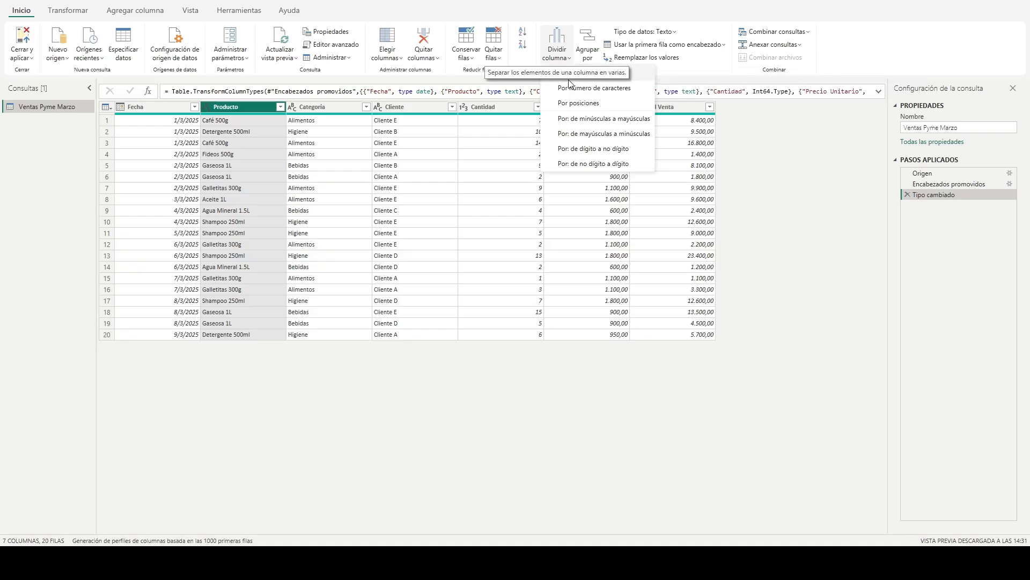
click(605, 77)
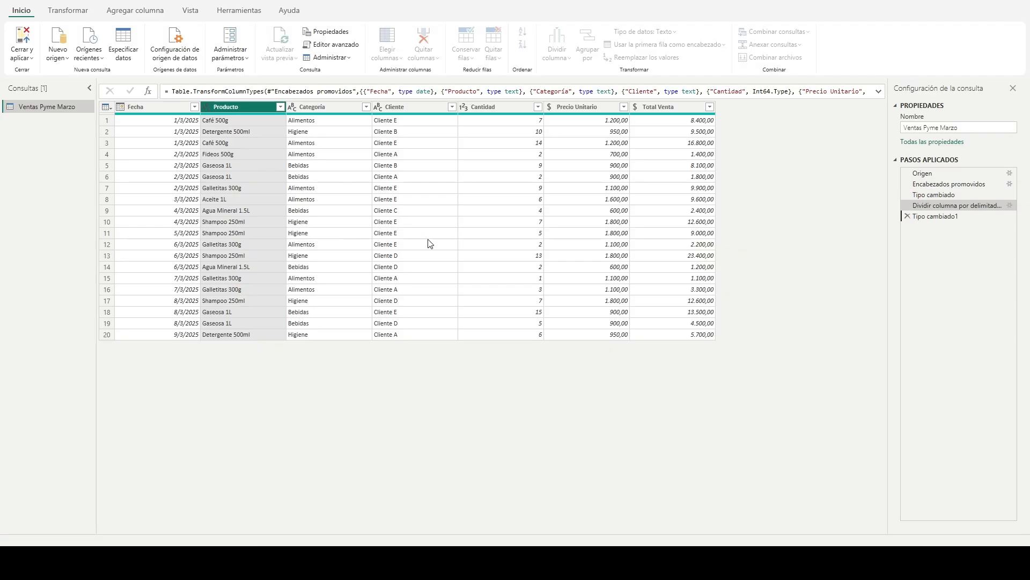
click(913, 206)
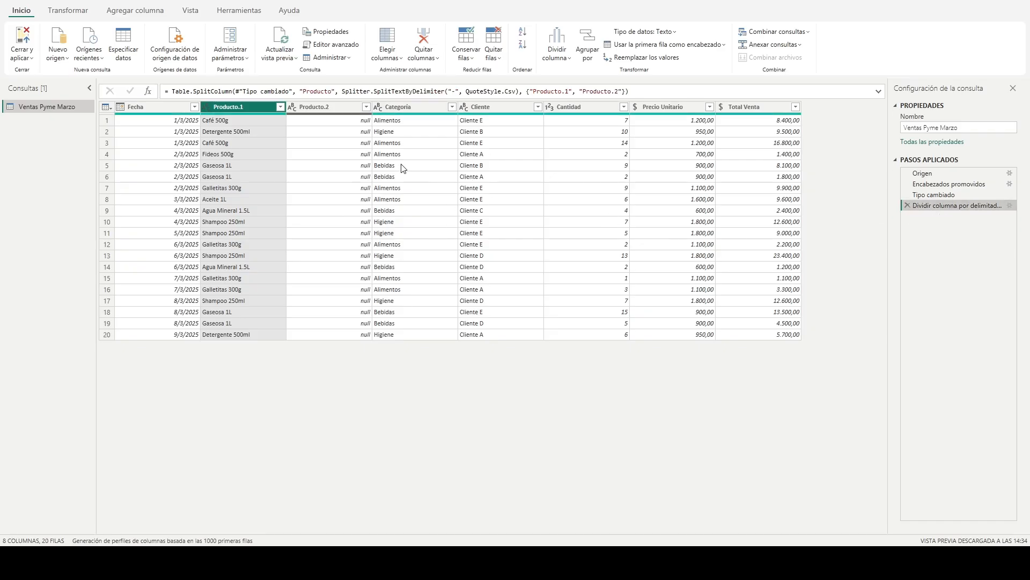
Step: Try splitting the Producto.1 column by the "é" delimiter, and remove both splits and the type change from the applied steps
click(557, 49)
click(584, 71)
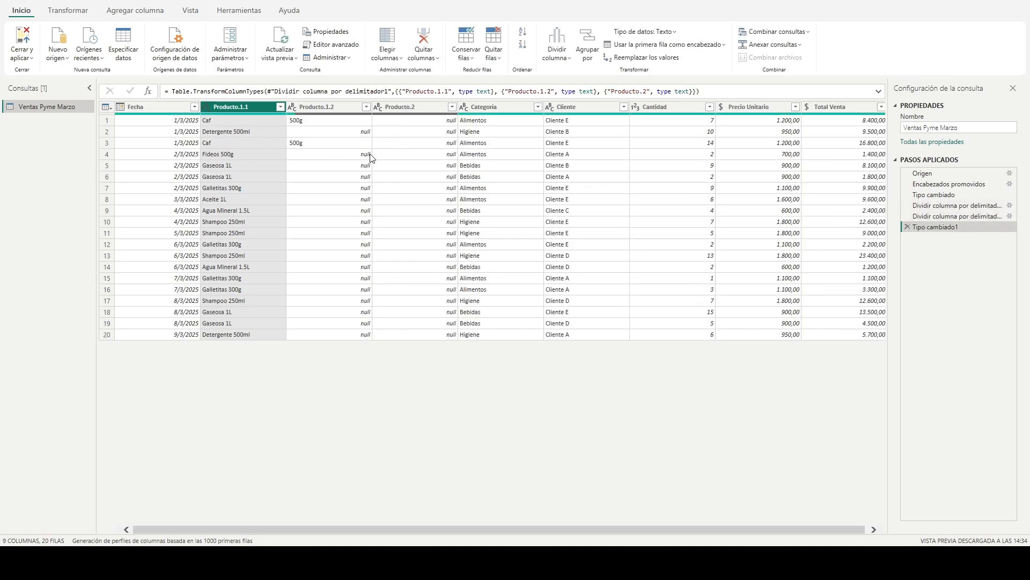
click(907, 227)
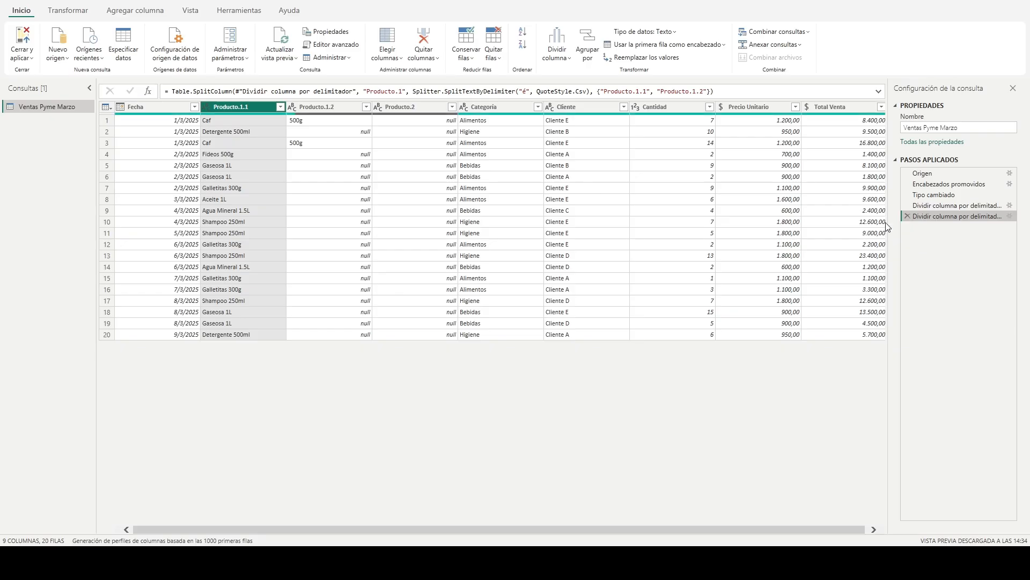
click(907, 216)
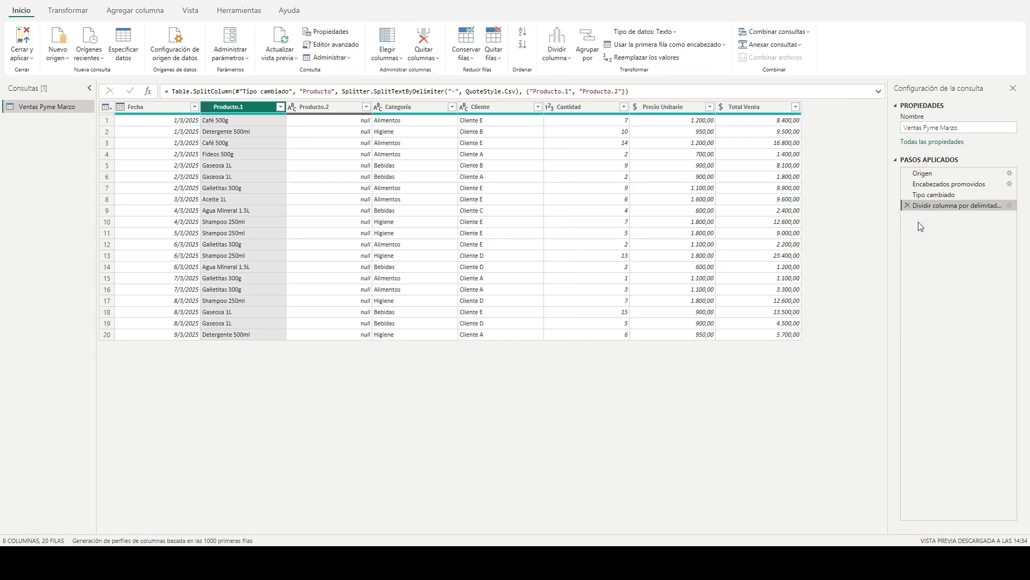
click(907, 205)
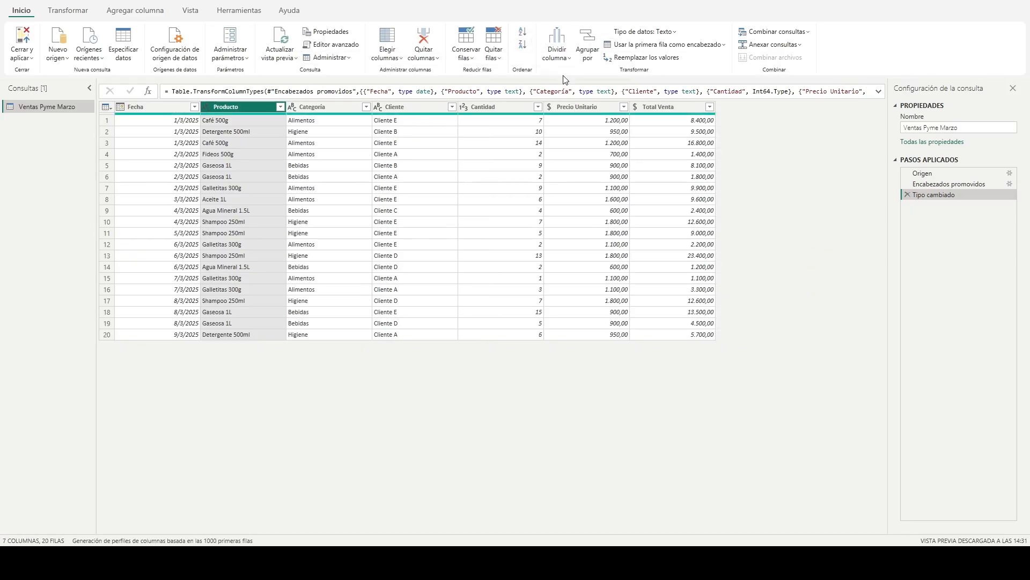
Step: Split the Producto column by delimiter at the first space, separating the product name from its size
click(557, 48)
click(583, 76)
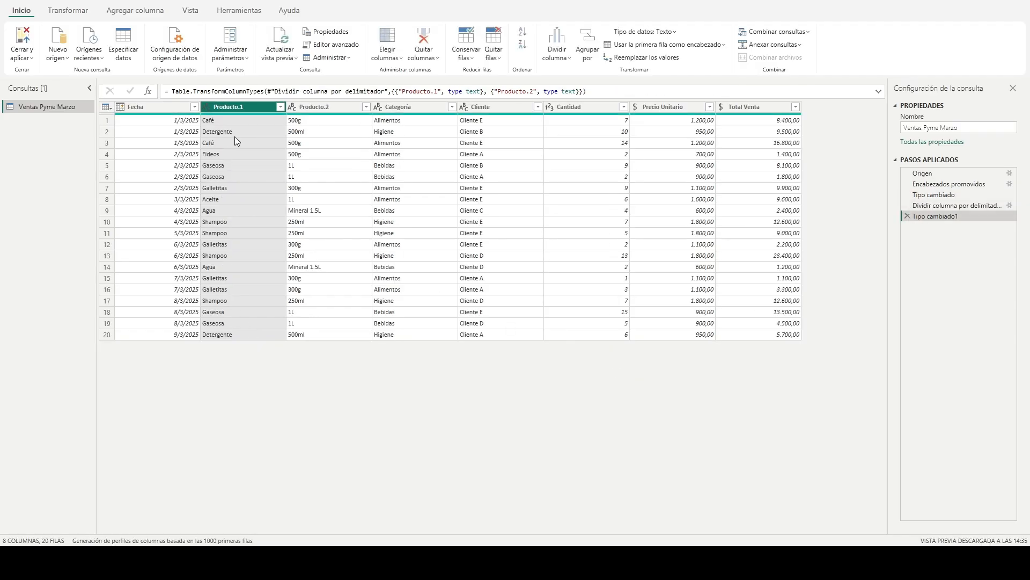
Step: Rename the Producto.1 column as Producto and the Producto.2 column as Unidad Medida
double_click(224, 107)
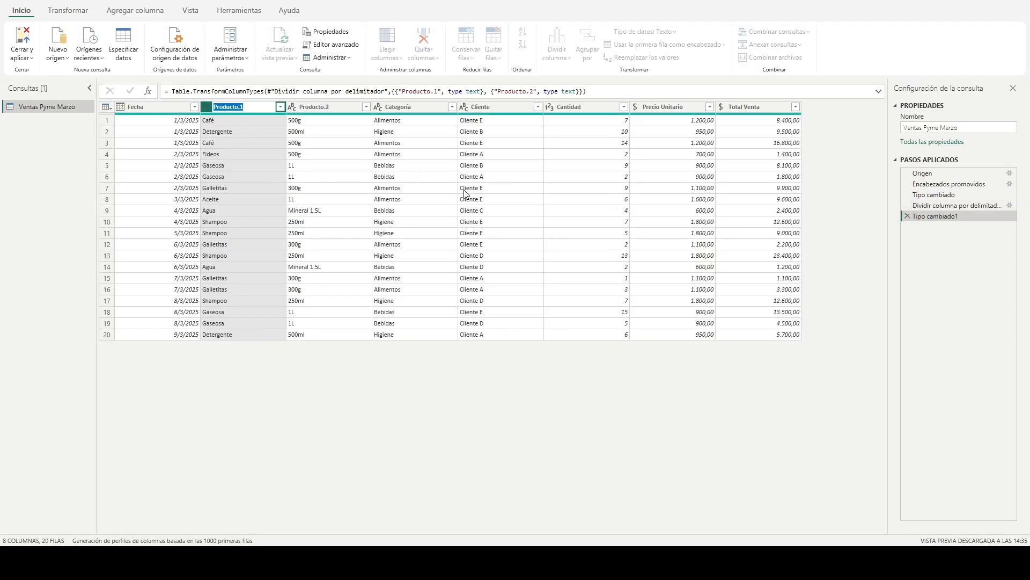
text(P)
key(Return)
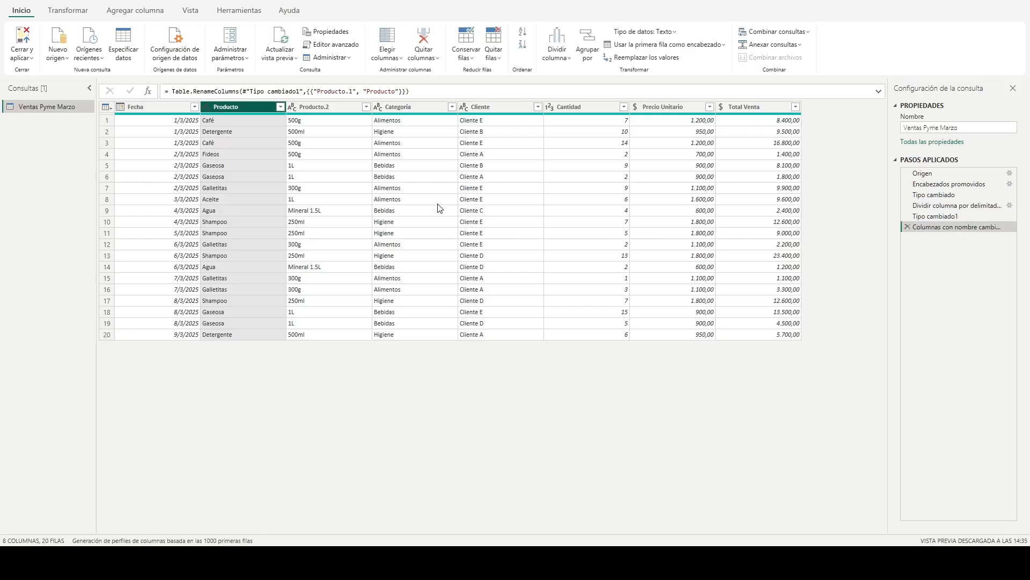
click(317, 107)
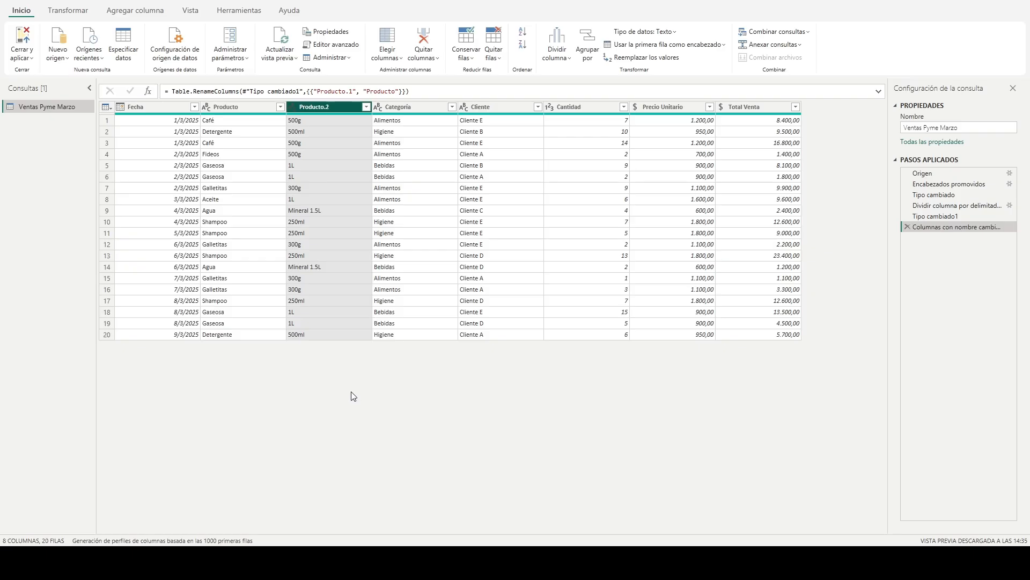
double_click(314, 107)
text(Unidade)
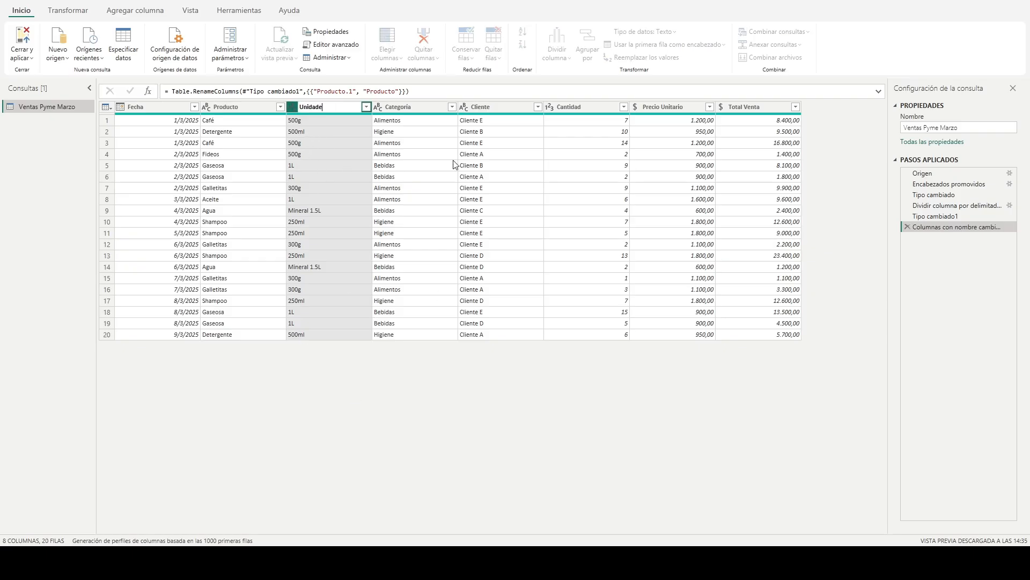
text(Media)
key(Return)
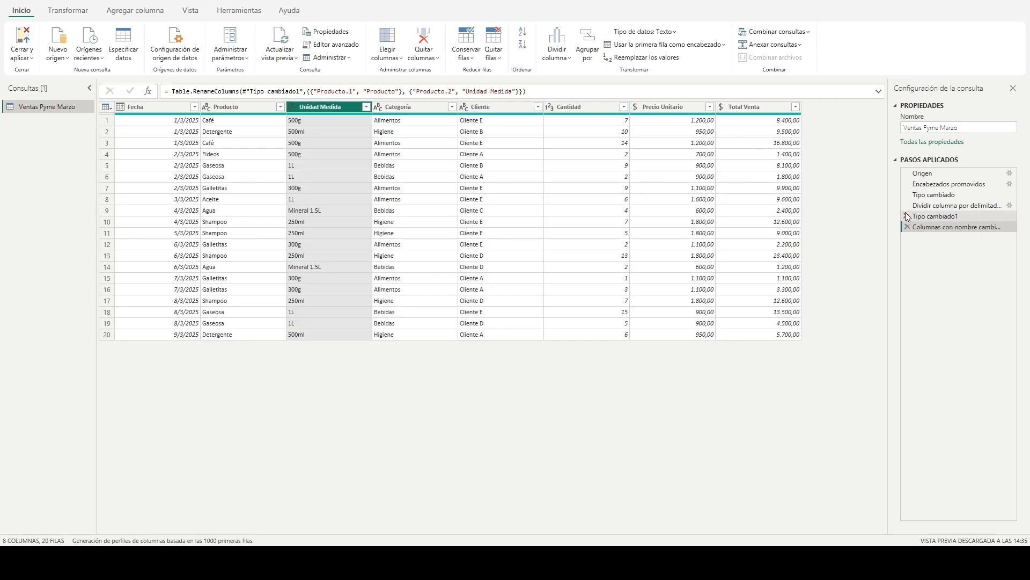
Step: Close the Power Query editor and apply the query changes to the report
click(22, 57)
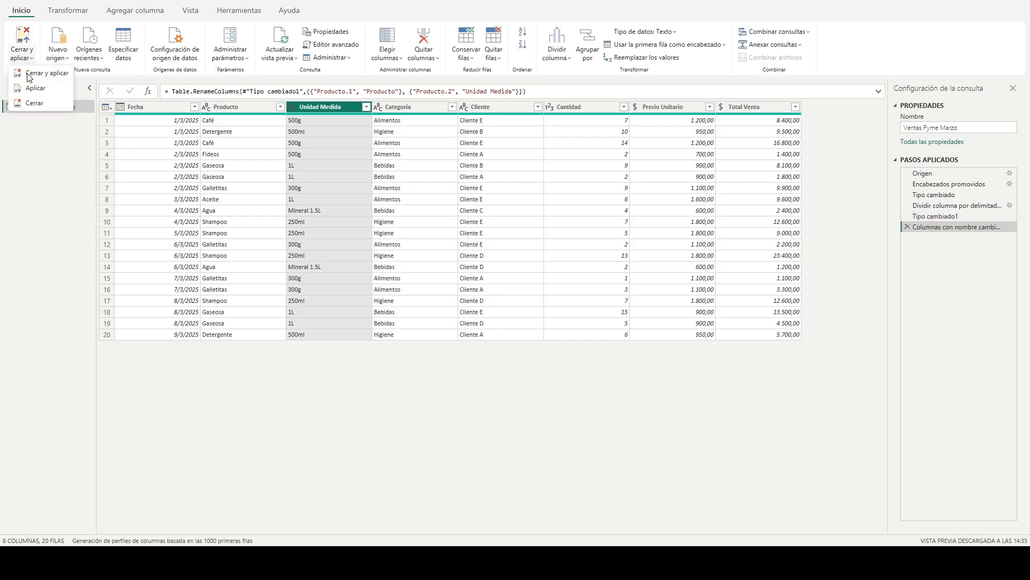
click(29, 75)
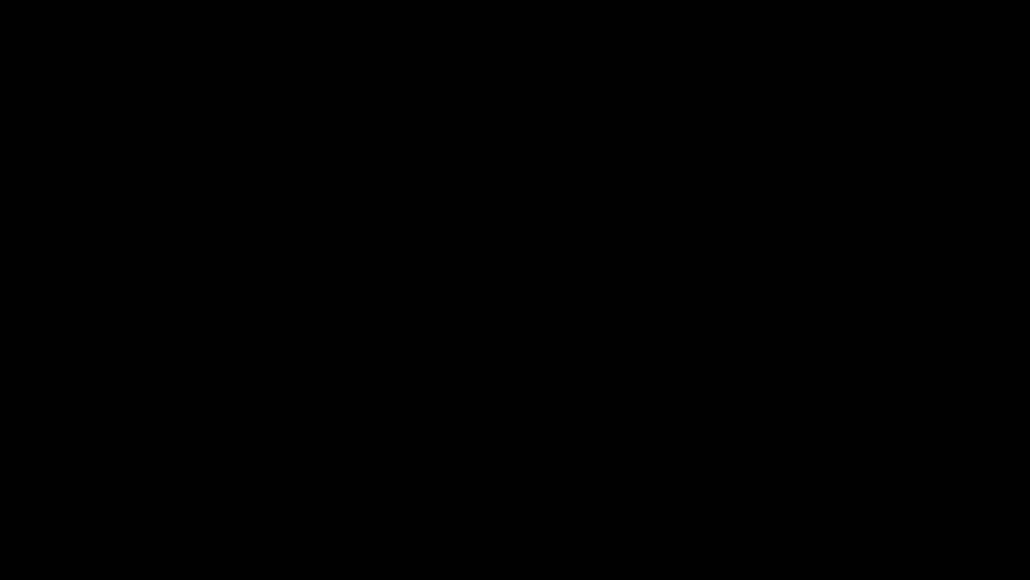